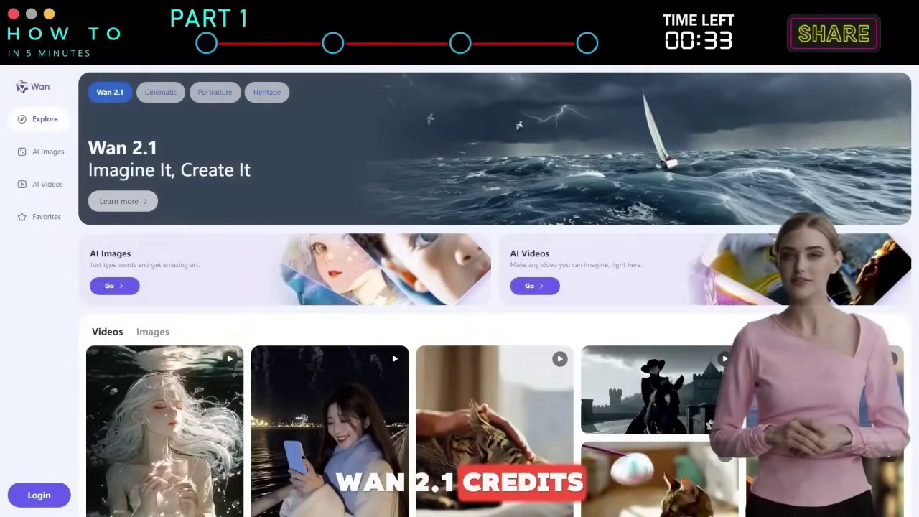
# Scroll the Explore page, then sign in to Wan with a Google or GitHub account
pyautogui.scroll(-6, 495, 287)
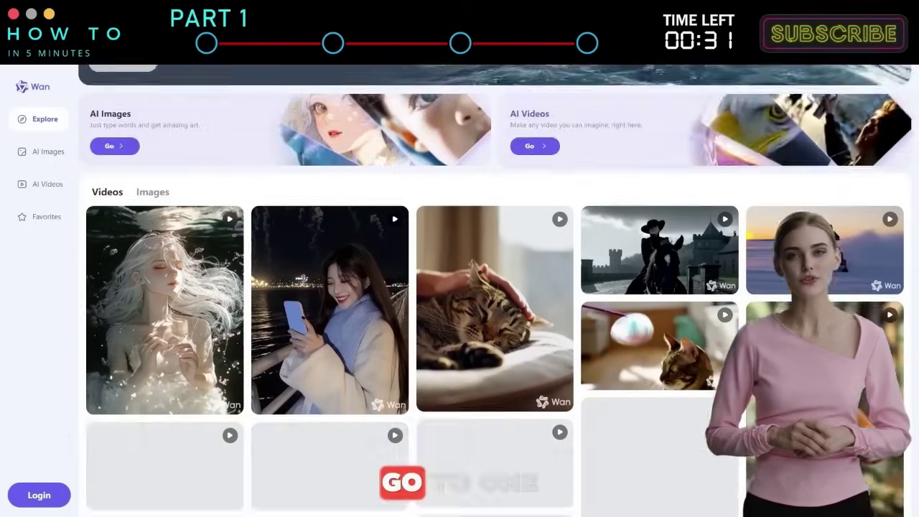
pyautogui.scroll(-2, 496, 301)
pyautogui.scroll(8, 495, 302)
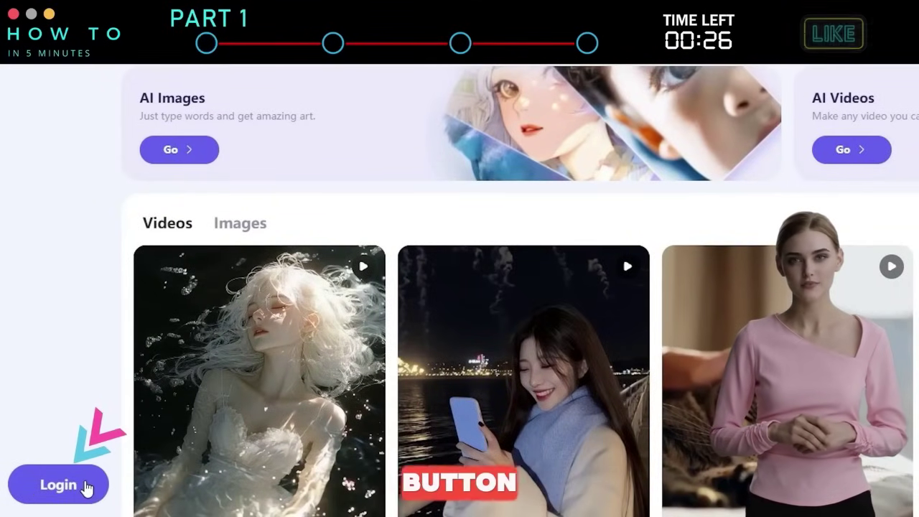
pyautogui.click(86, 488)
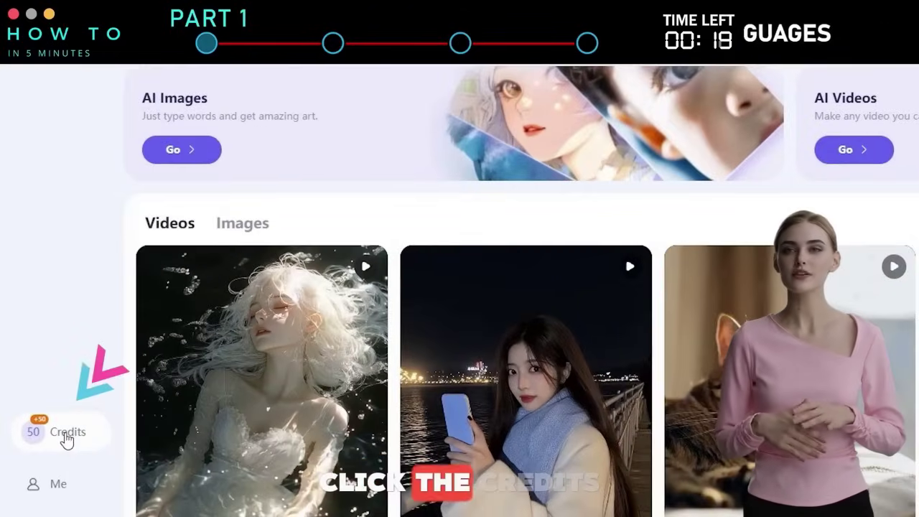
# Claim the daily check-in from the Credits panel, raising the balance from 50 to 100
pyautogui.click(43, 464)
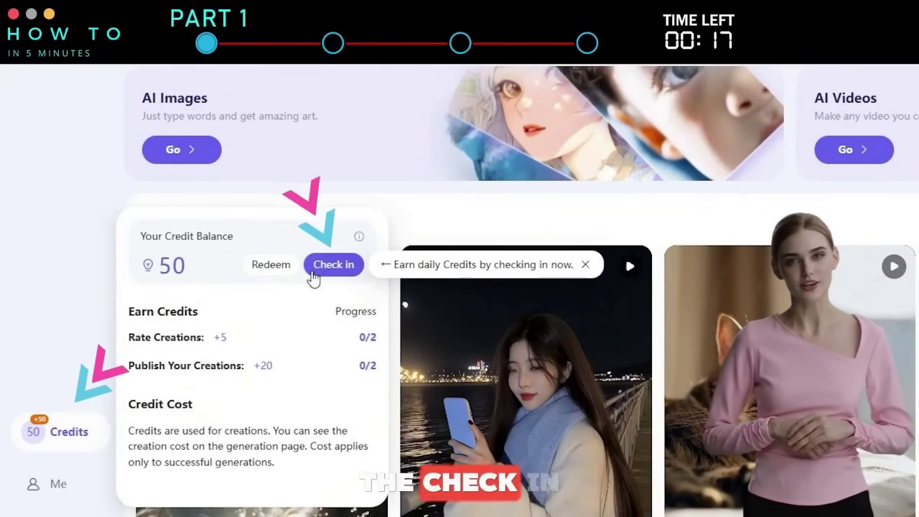
pyautogui.click(338, 277)
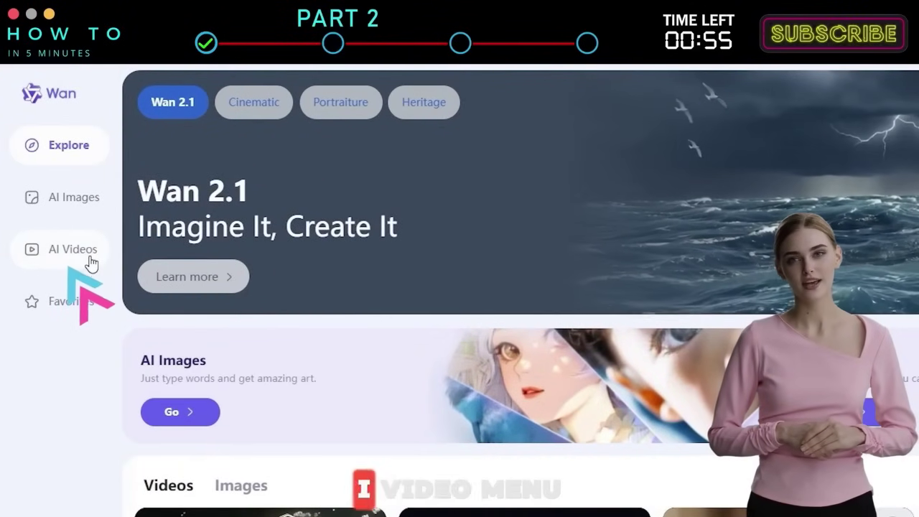
# Set up Text2Video with the 2.1 Plus model and begin the prompt 'Blonde woman wearing yell…'
pyautogui.click(96, 265)
pyautogui.click(164, 139)
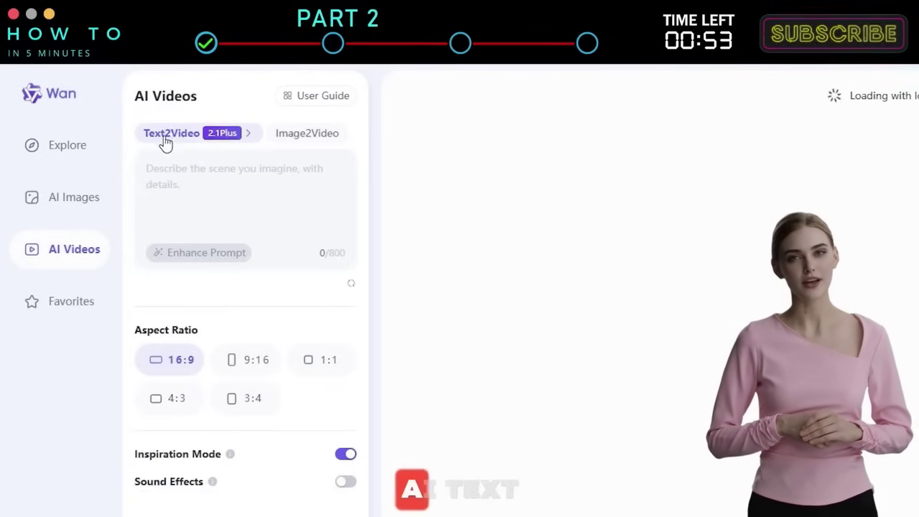
pyautogui.click(238, 139)
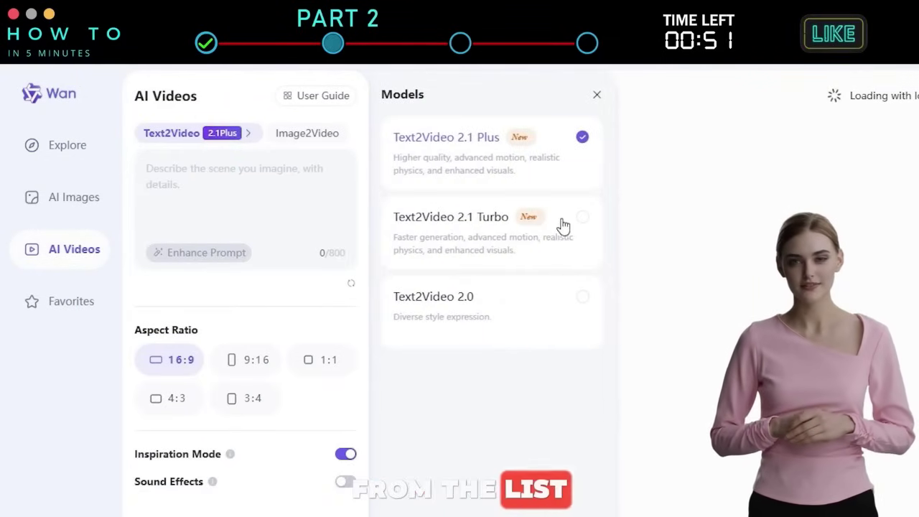
pyautogui.click(486, 158)
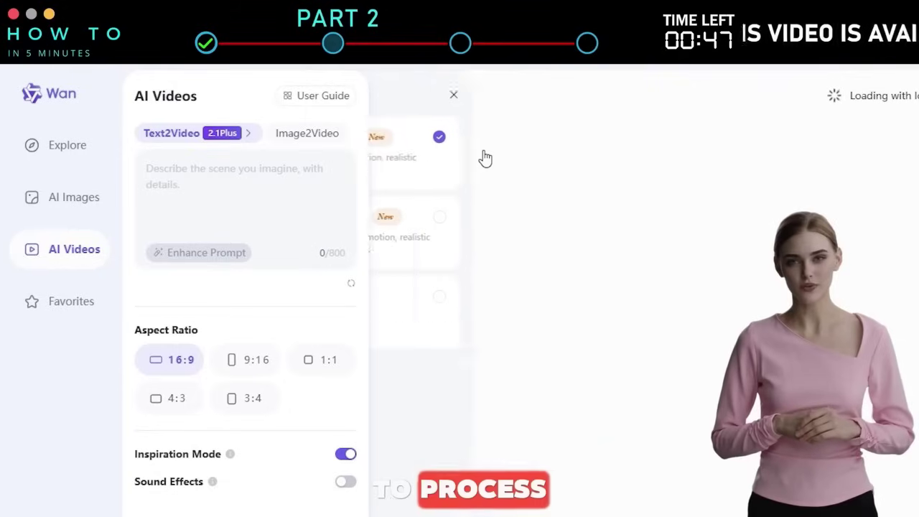
pyautogui.click(222, 176)
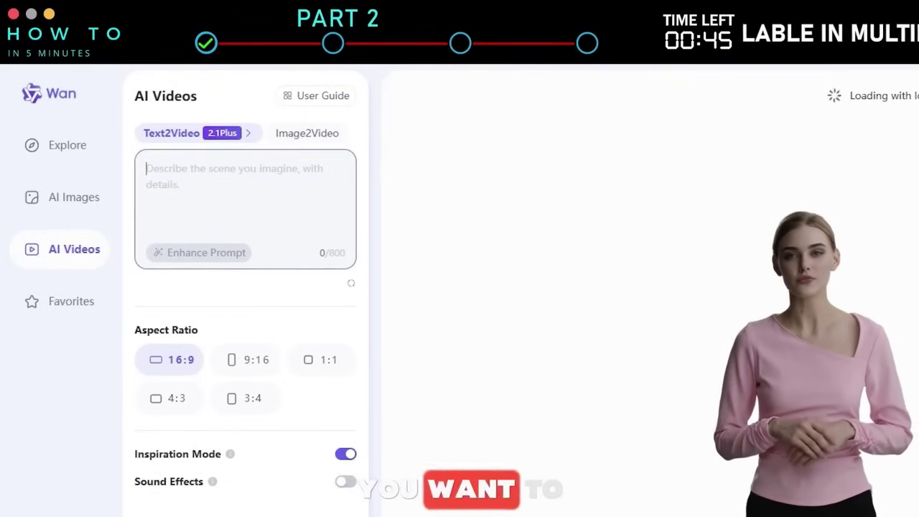
pyautogui.write('Blonde woman wearing yellow raincoat, in the heavy rain, standing in the middle of city street.')
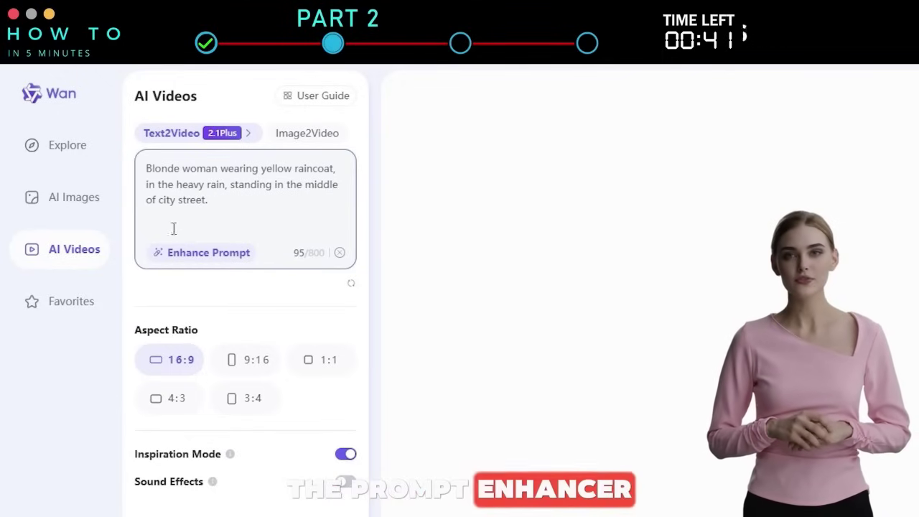
# Replace the raincoat prompt with the enhanced 341-character cinematic rain-street version
pyautogui.click(205, 263)
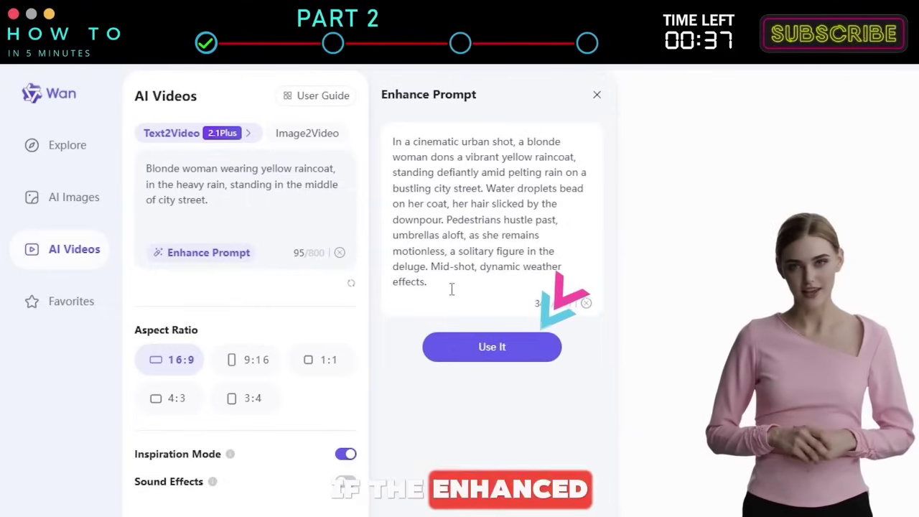
pyautogui.click(522, 352)
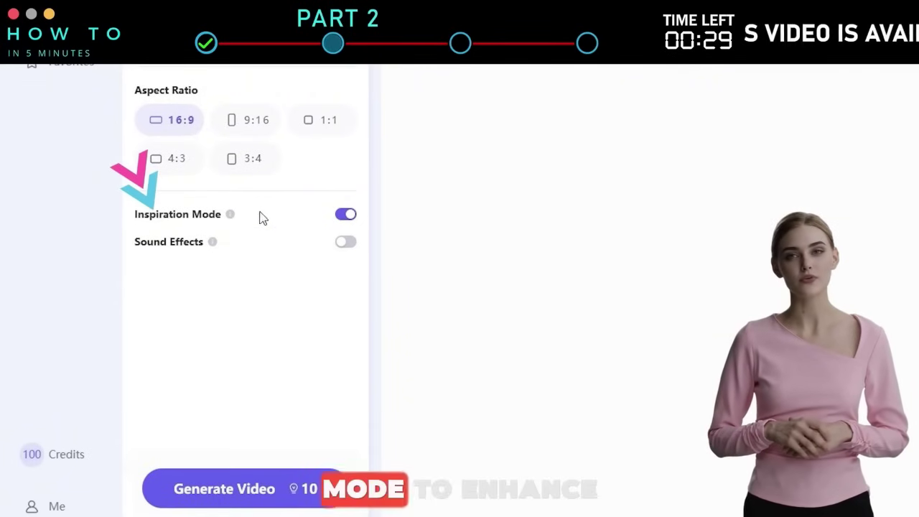
# Generate the raincoat video for 10 credits, with Inspiration Mode and Sound Effects off
pyautogui.moveTo(231, 219)
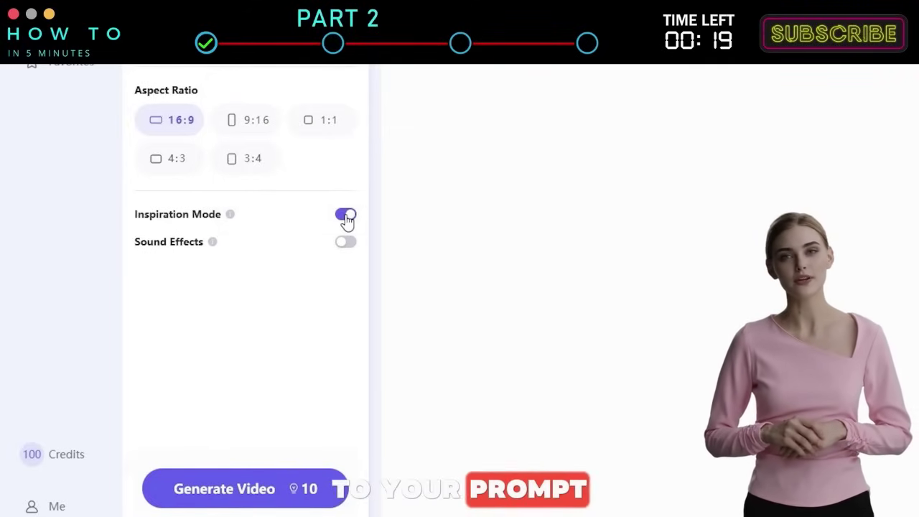
pyautogui.moveTo(214, 243)
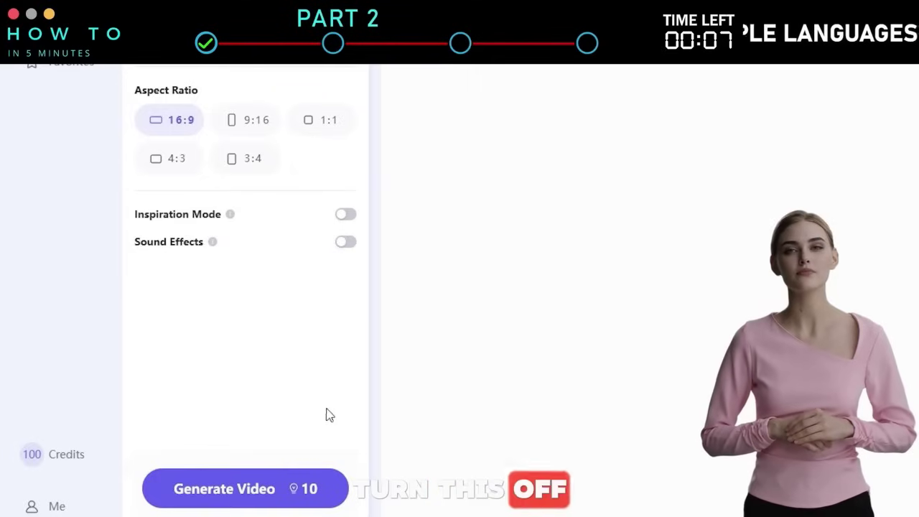
pyautogui.click(285, 503)
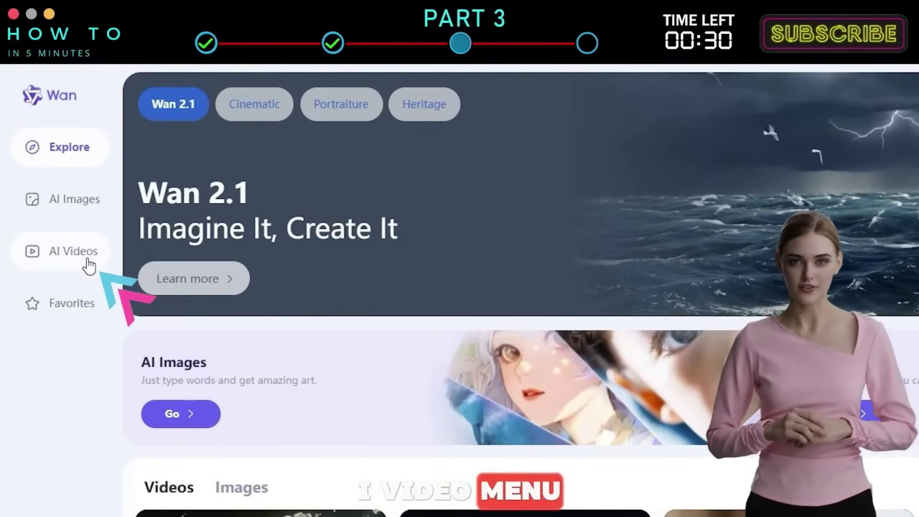
# Set up Image2Video using the example cat picture as the reference image
pyautogui.click(48, 184)
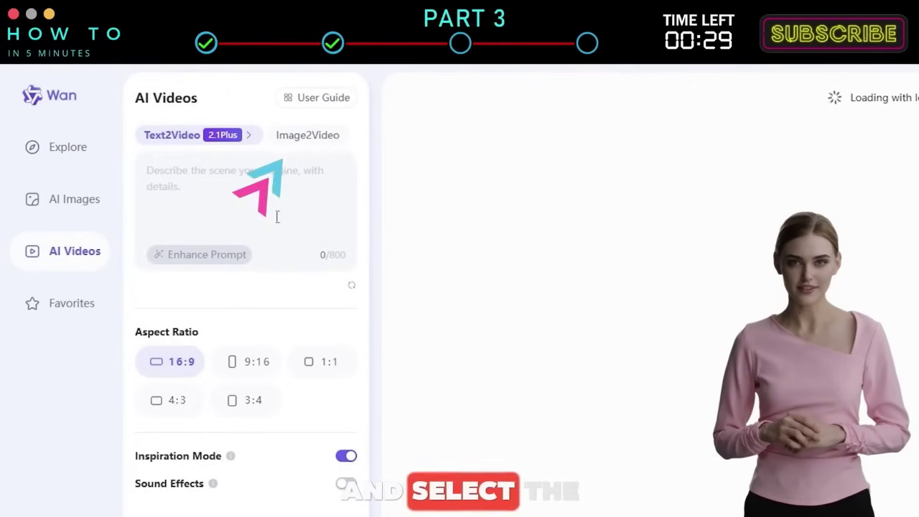
pyautogui.click(309, 138)
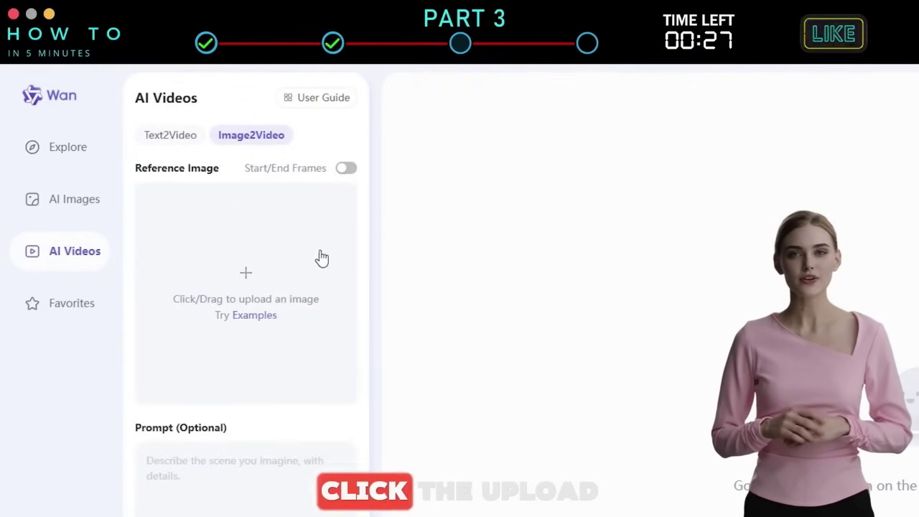
pyautogui.click(278, 273)
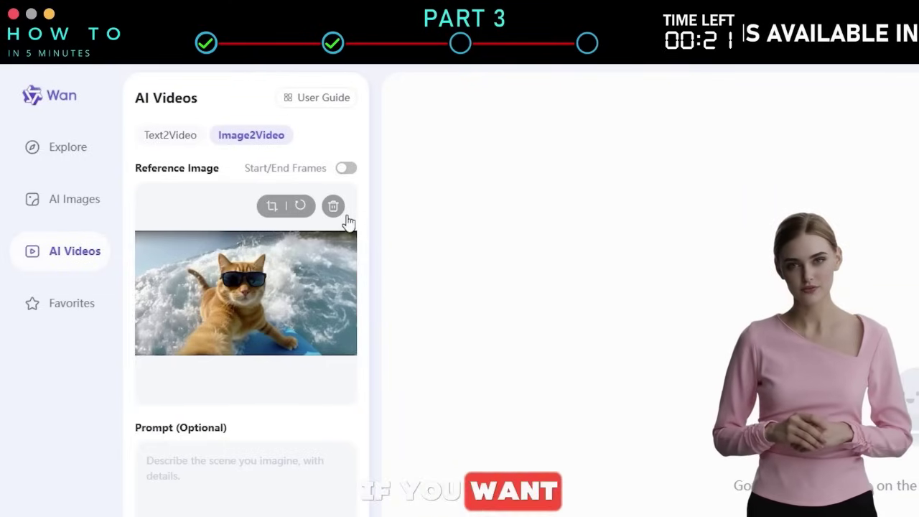
# Try Start/End Frames, revert to a single reference image, then go to AI Images
pyautogui.click(346, 170)
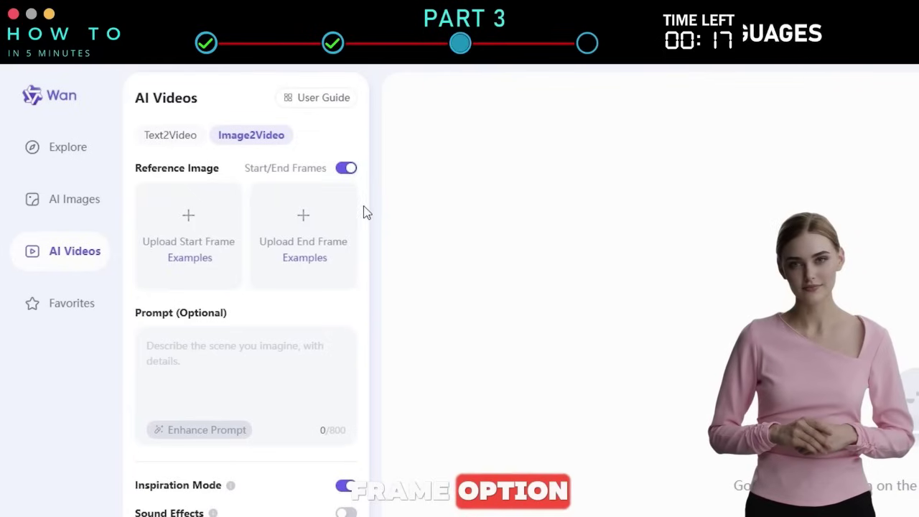
pyautogui.click(346, 169)
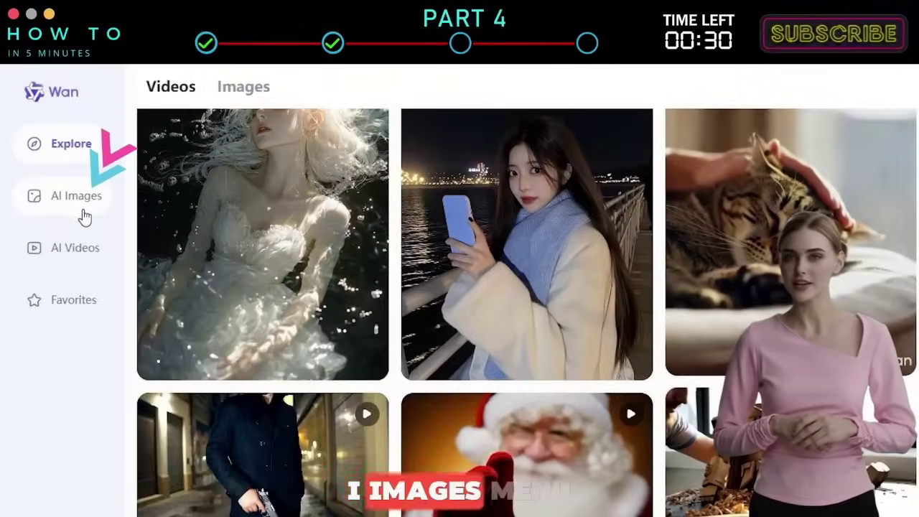
pyautogui.click(84, 214)
# Select the Wan2.1 Plus model and enter the blonde woman, red car, graffiti wall prompt
pyautogui.click(214, 129)
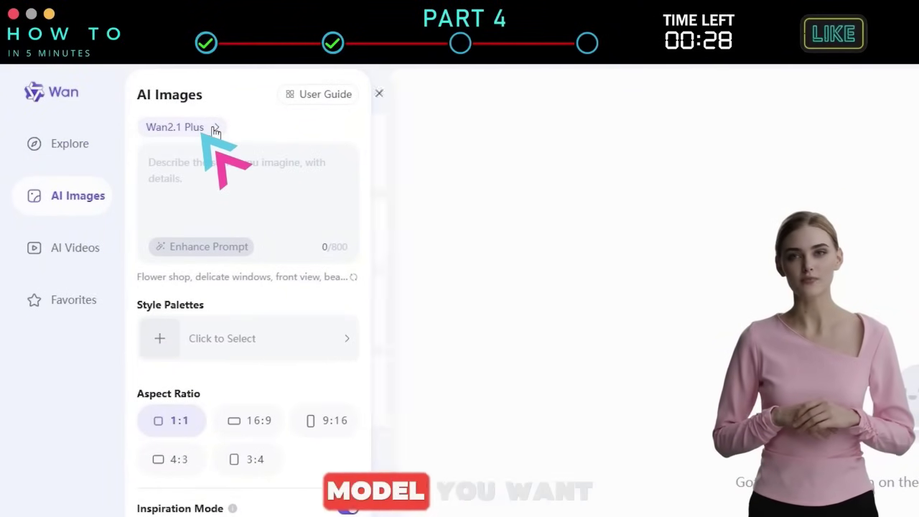
pyautogui.click(462, 165)
pyautogui.write('A beautiful blonde woman in a black dress stands elegantly beside a classic red car, with a colorful g')
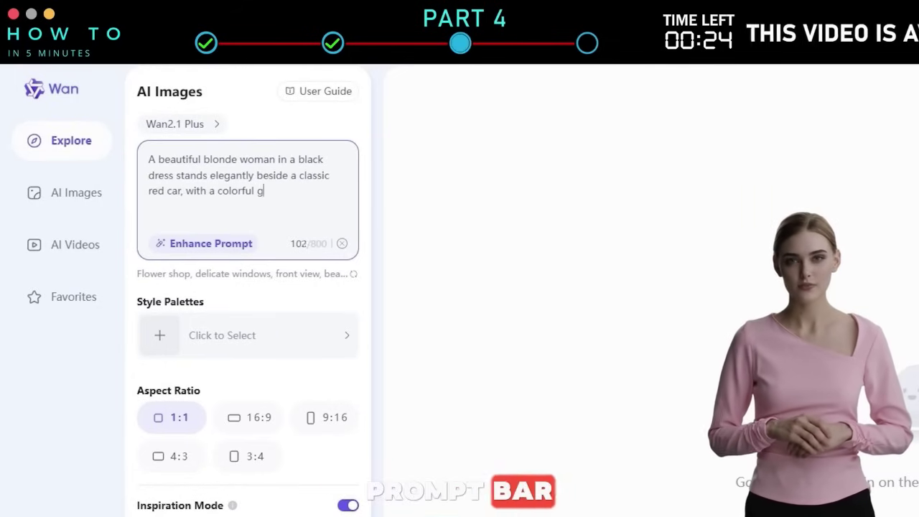
pyautogui.write('raffiti wall in the background')
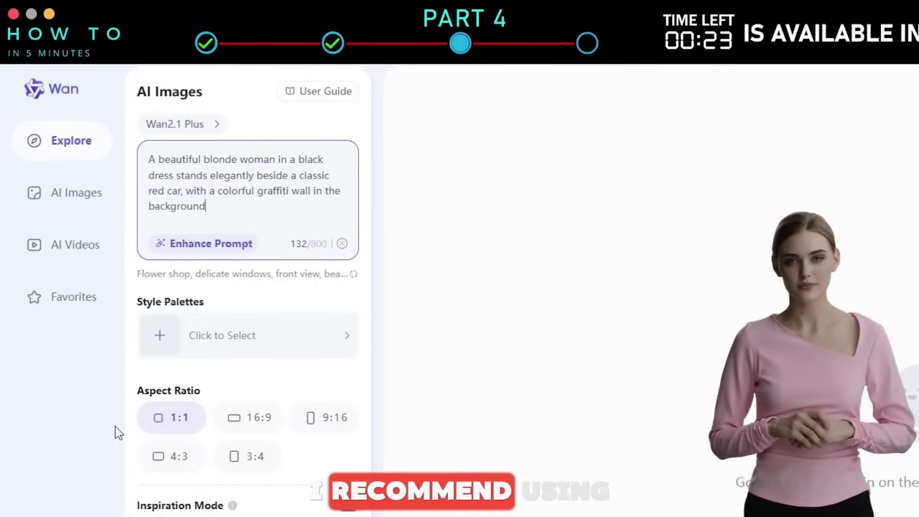
# Swap in the enhanced 477-character description of the woman beside a red convertible
pyautogui.click(203, 251)
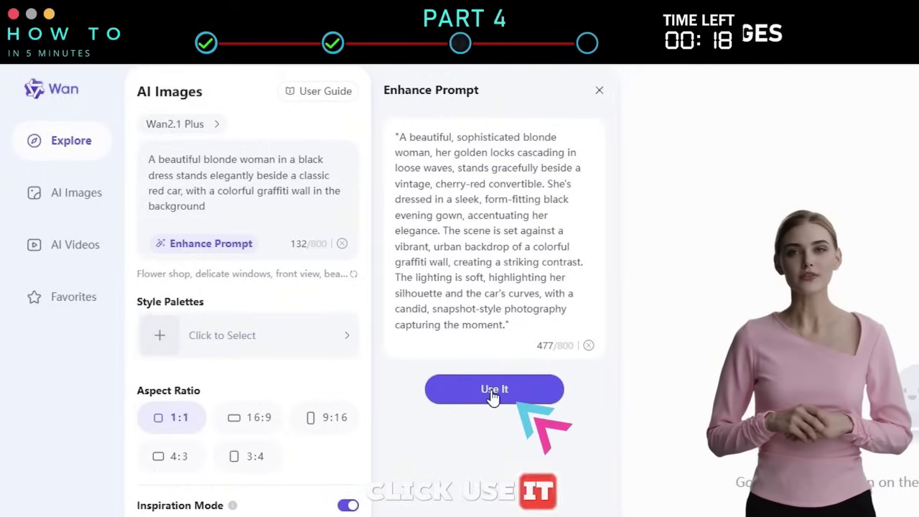
pyautogui.click(493, 391)
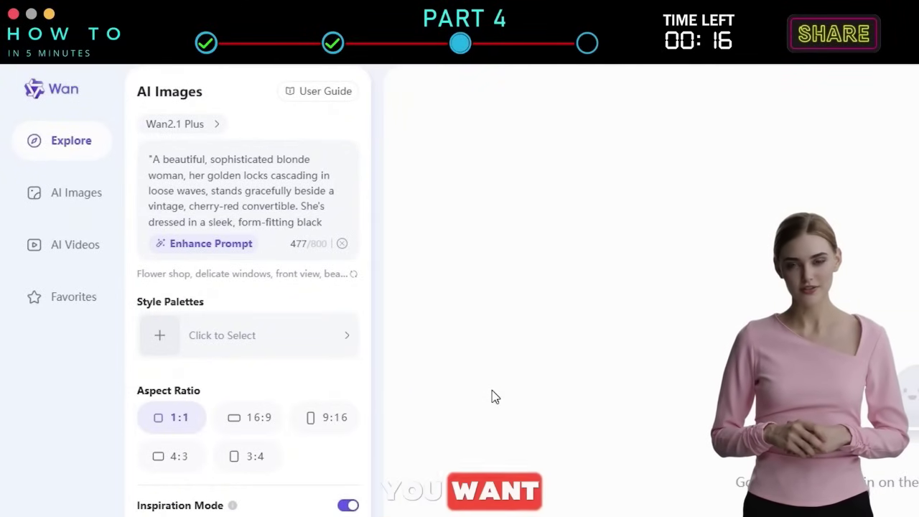
pyautogui.click(161, 337)
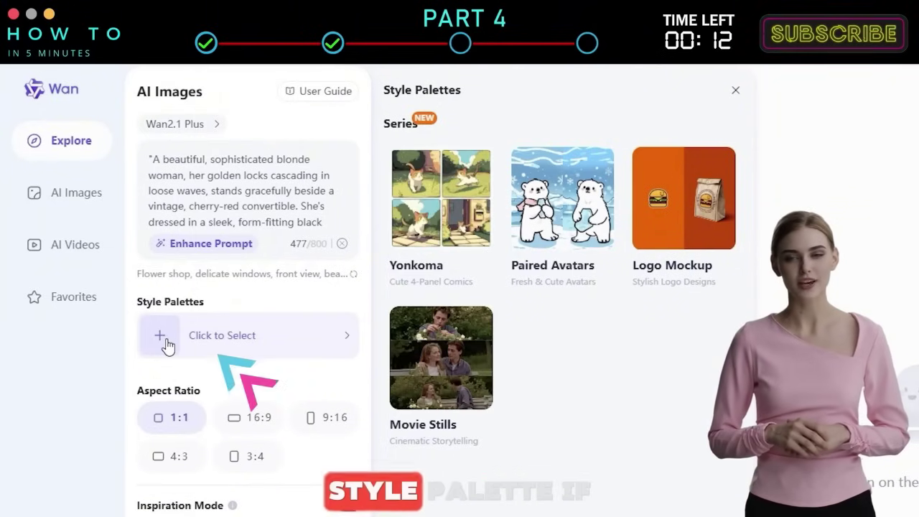
# Apply the Movie Stills style and generate the red-convertible image
pyautogui.click(433, 386)
pyautogui.scroll(-4, 429, 199)
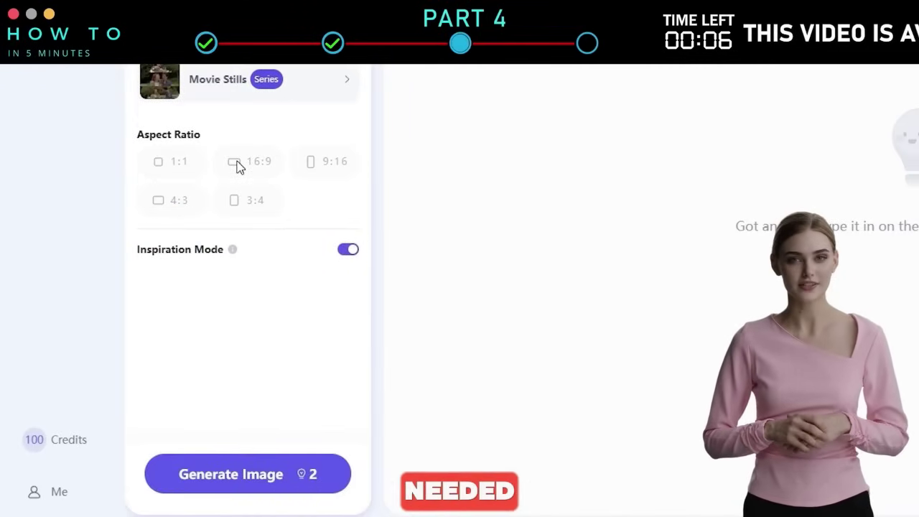
pyautogui.click(258, 482)
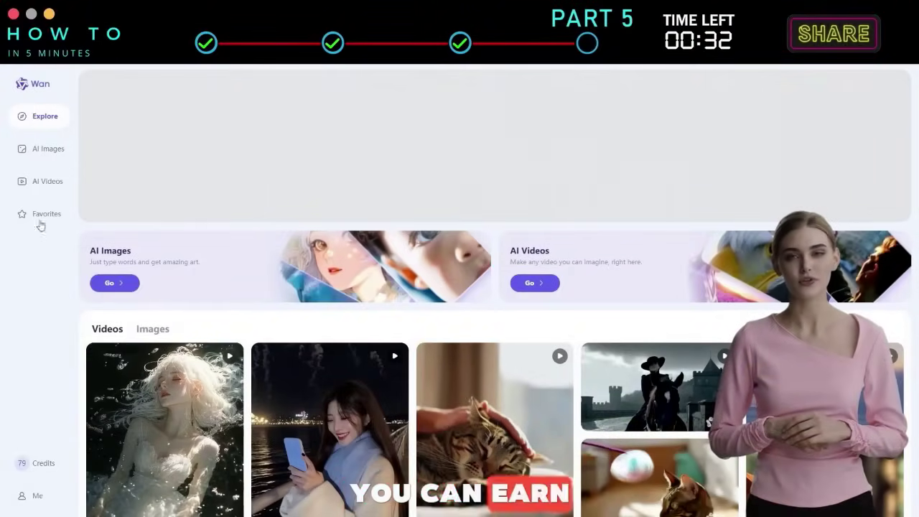
# From AI Videos, publish the alien selfie video for 20 credits, then give it a thumbs-up
pyautogui.click(45, 183)
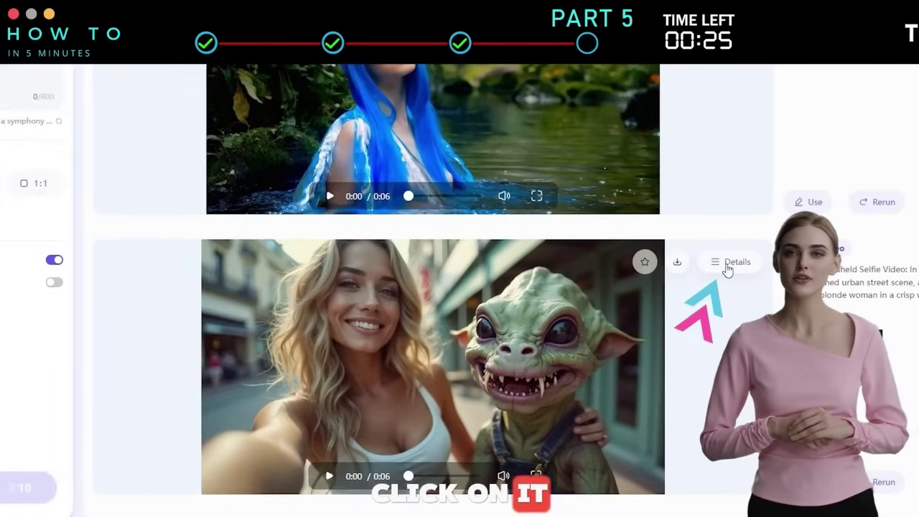
pyautogui.click(743, 310)
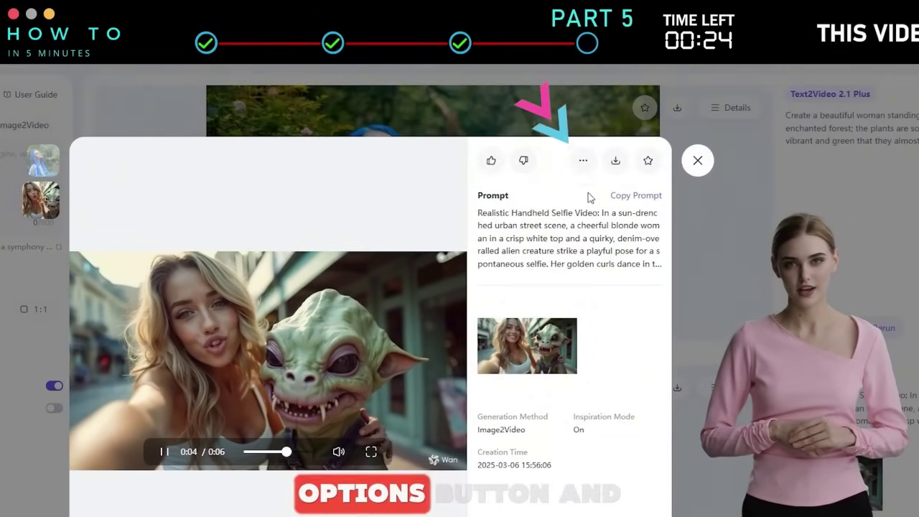
pyautogui.click(583, 160)
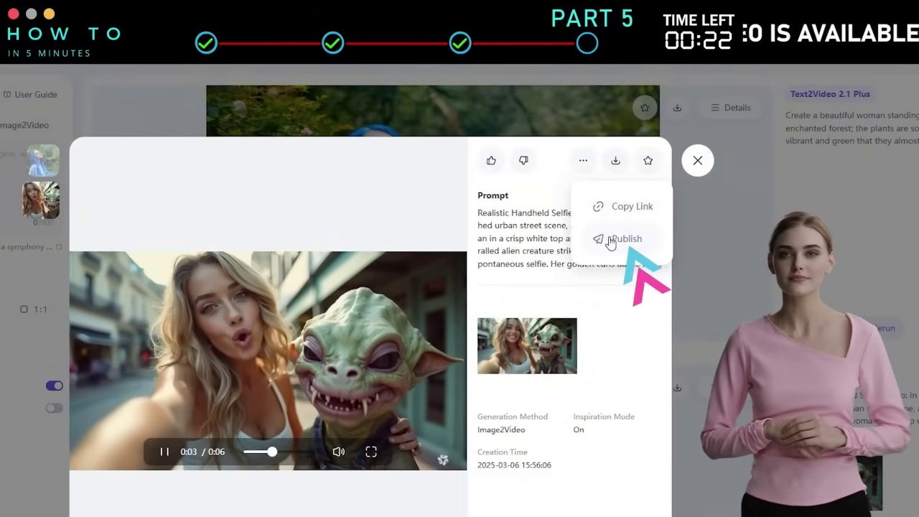
pyautogui.click(610, 240)
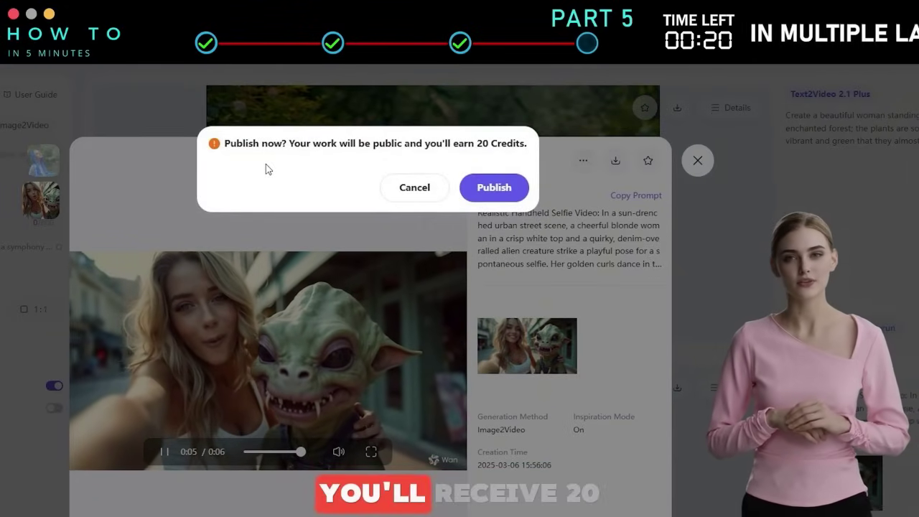
pyautogui.click(493, 188)
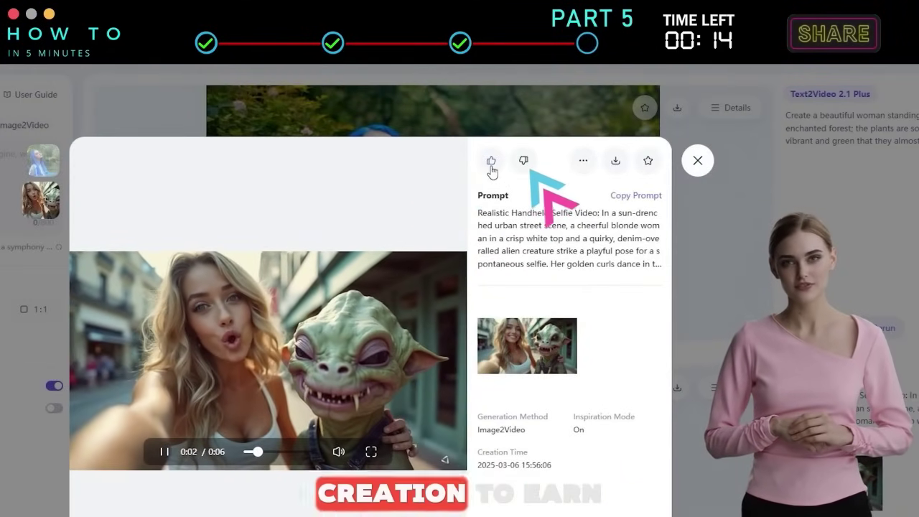
pyautogui.click(491, 162)
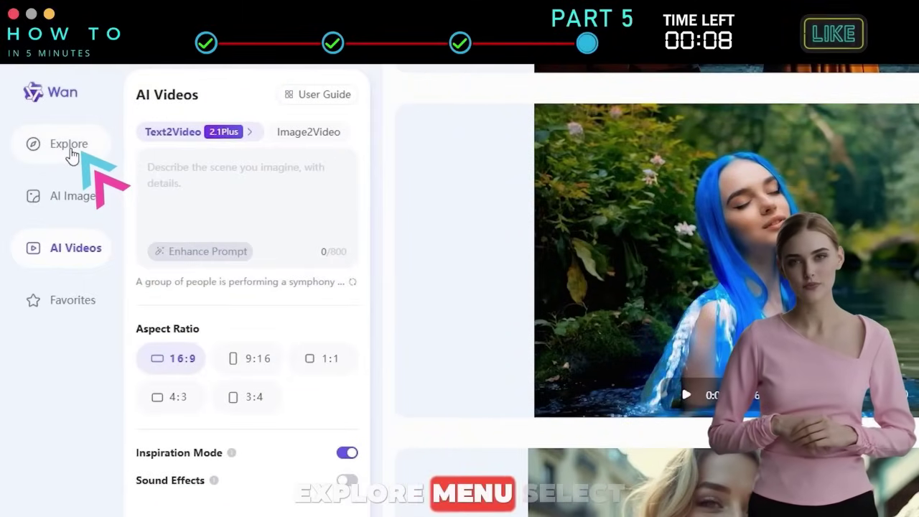
# Return to Explore and scroll through the community Videos grid
pyautogui.click(42, 117)
pyautogui.scroll(-5, 460, 288)
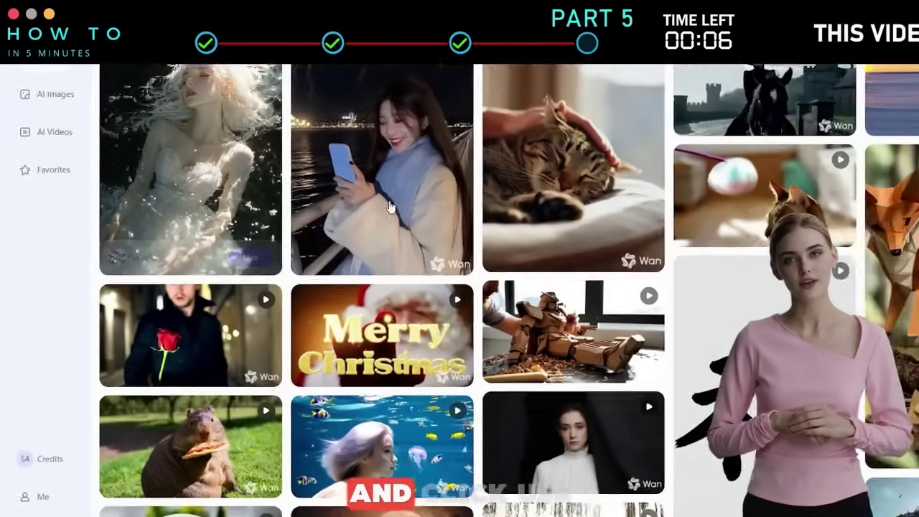